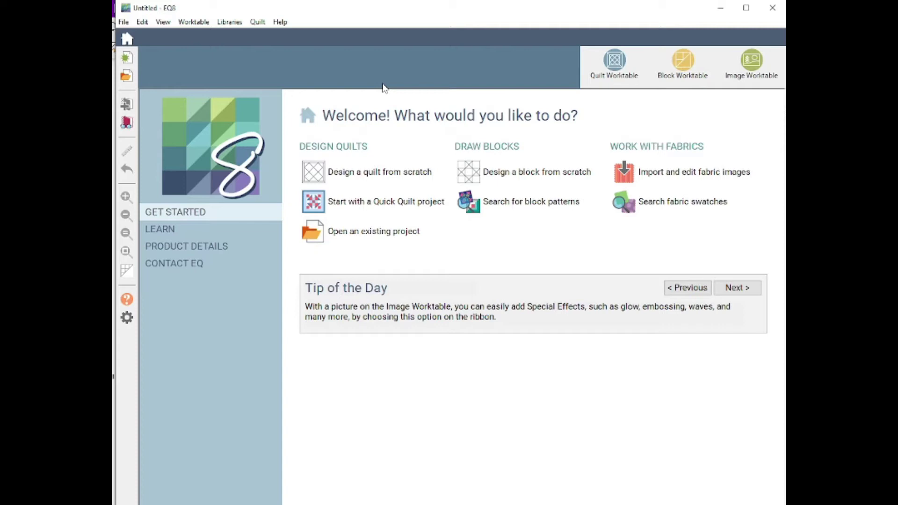
Open the Log Cabin Quilts.TP8 Quick Quilt project and edit the Streak of Lightning Log Cabin Quilt.
click(388, 207)
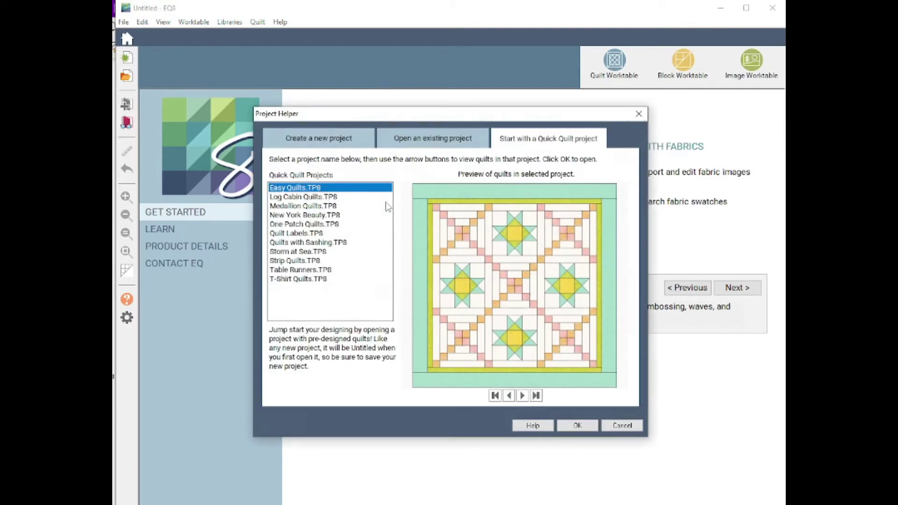
click(299, 198)
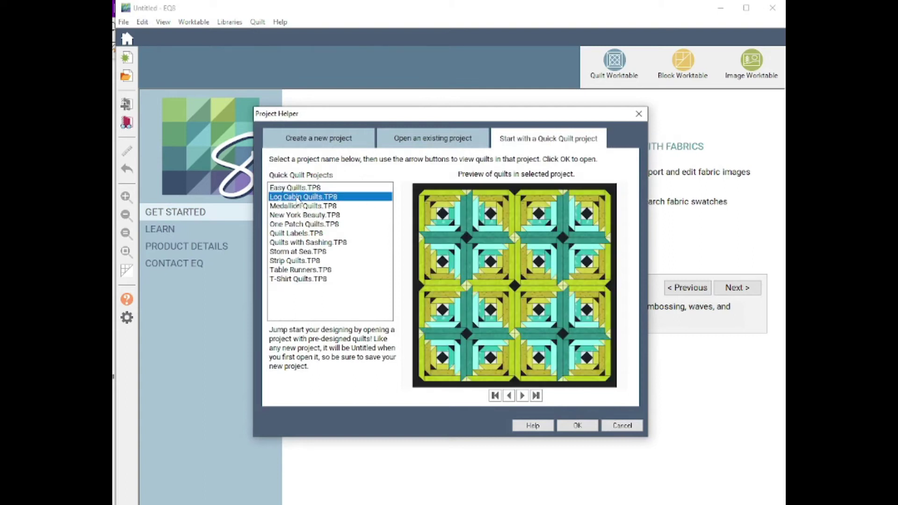
click(575, 426)
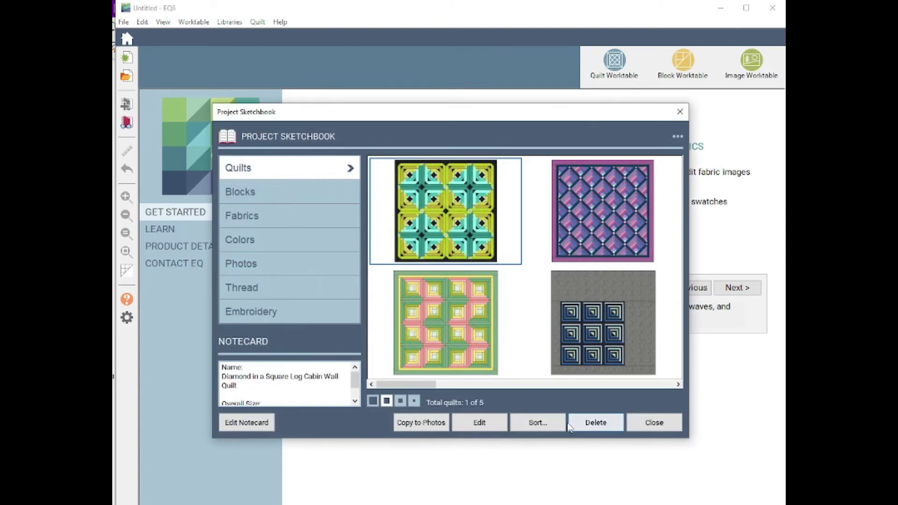
click(450, 330)
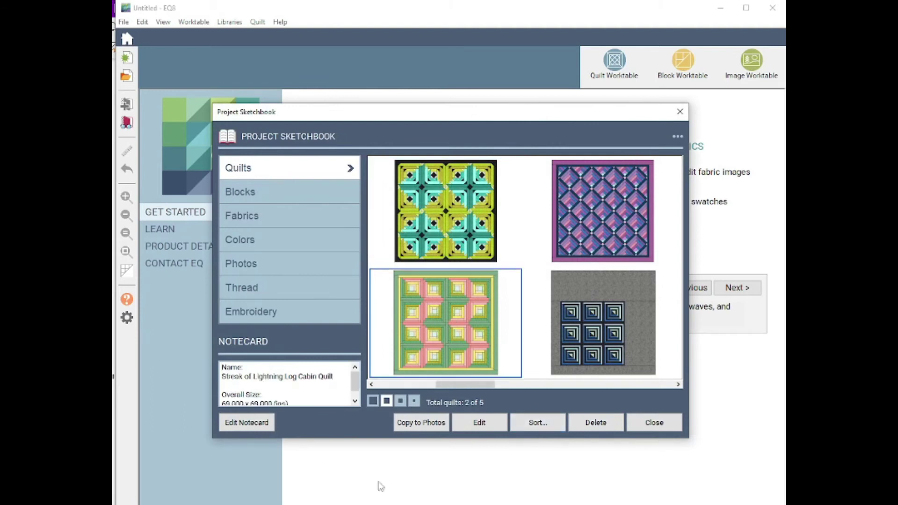
click(482, 423)
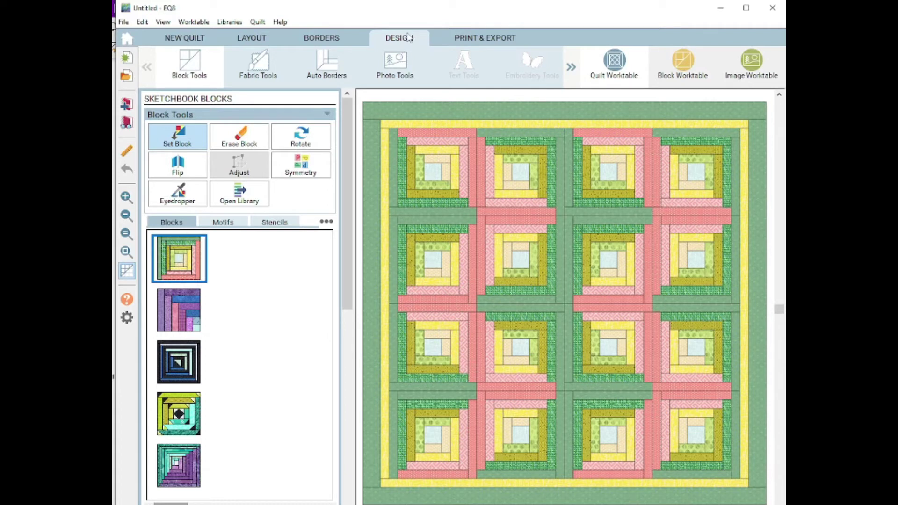
Show the Fabric Tools from the Design tab.
click(261, 74)
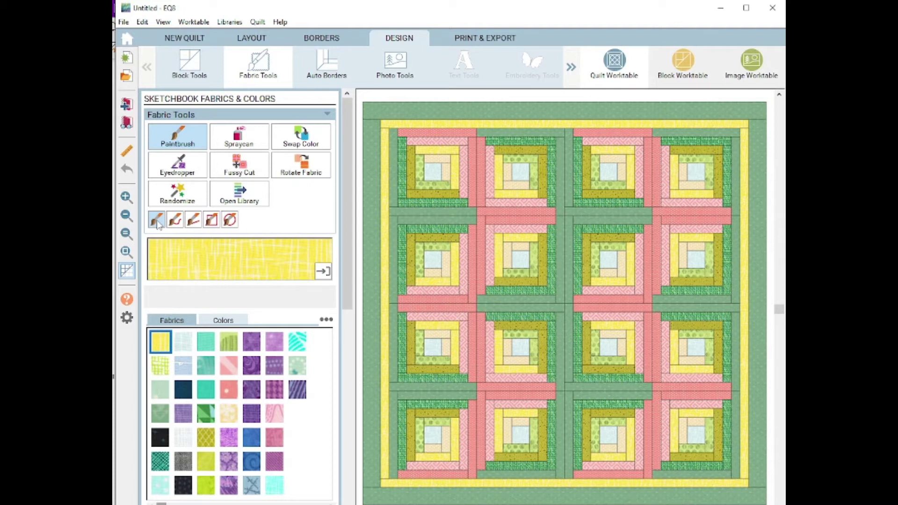
Paint the top, right, bottom and left outer borders in purple rose fabric.
click(252, 368)
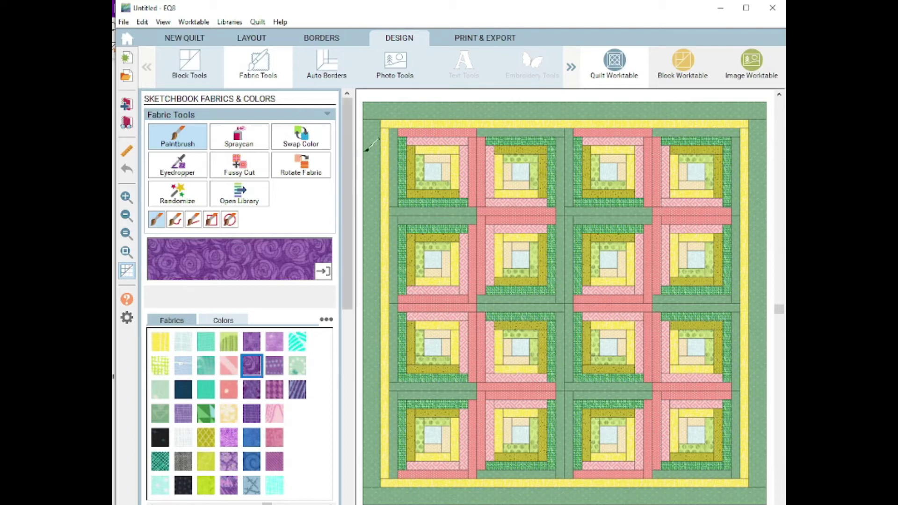
click(392, 106)
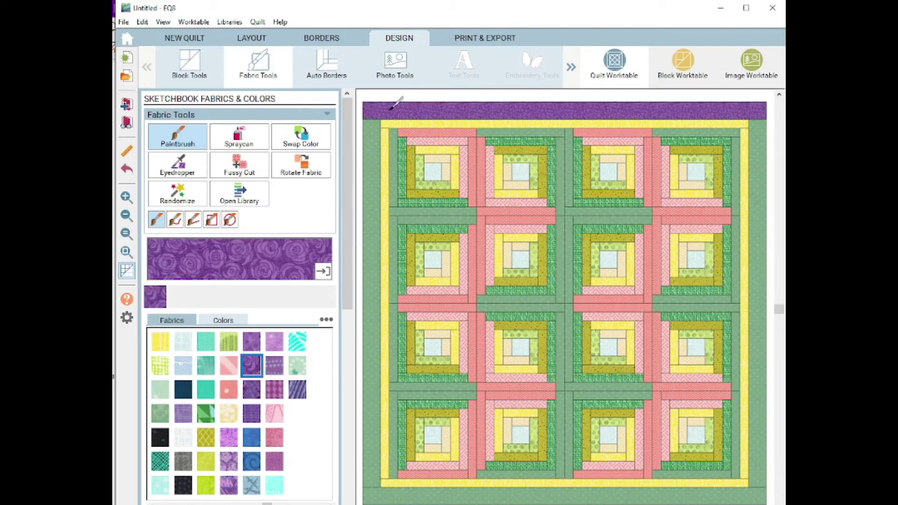
click(762, 138)
click(421, 491)
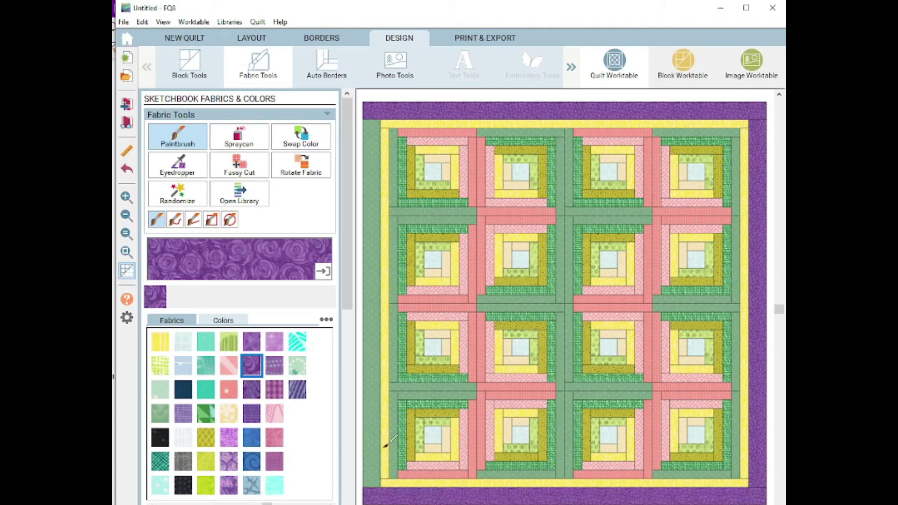
click(375, 439)
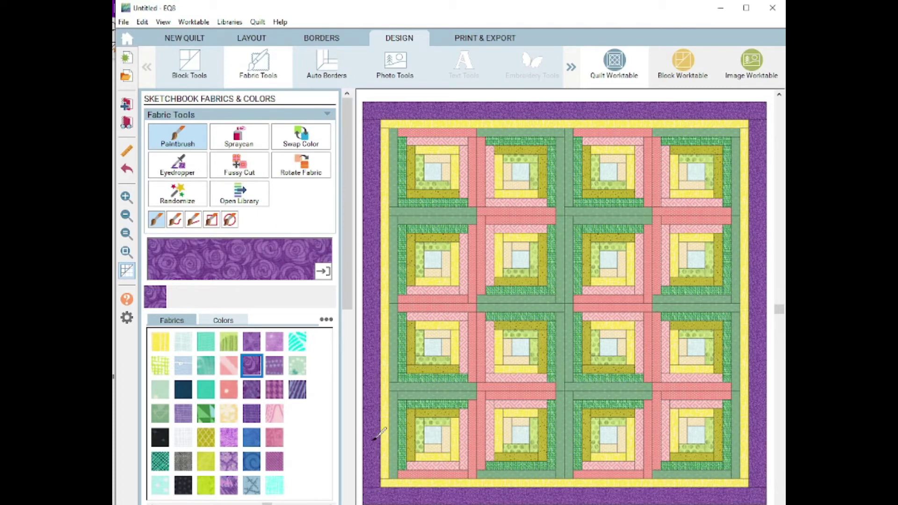
Paint the inner border and the matching green strip in every block blue swirl.
click(251, 462)
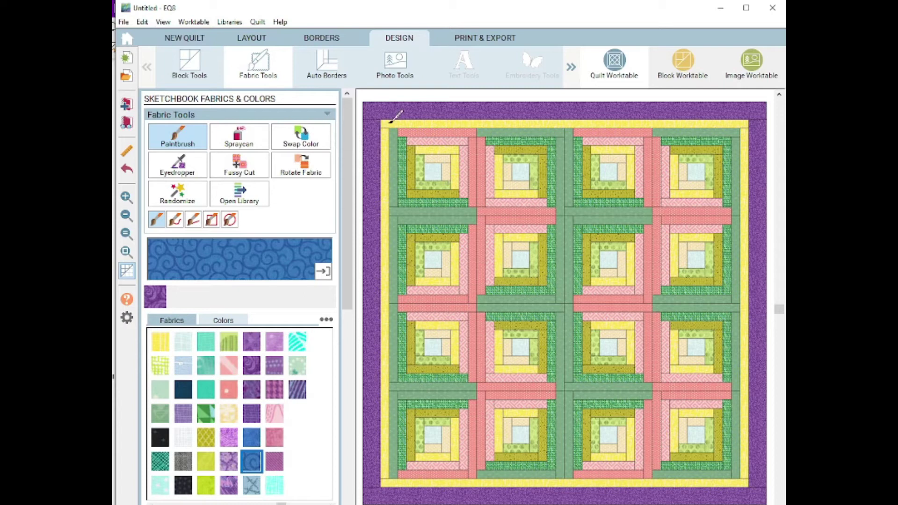
click(390, 122)
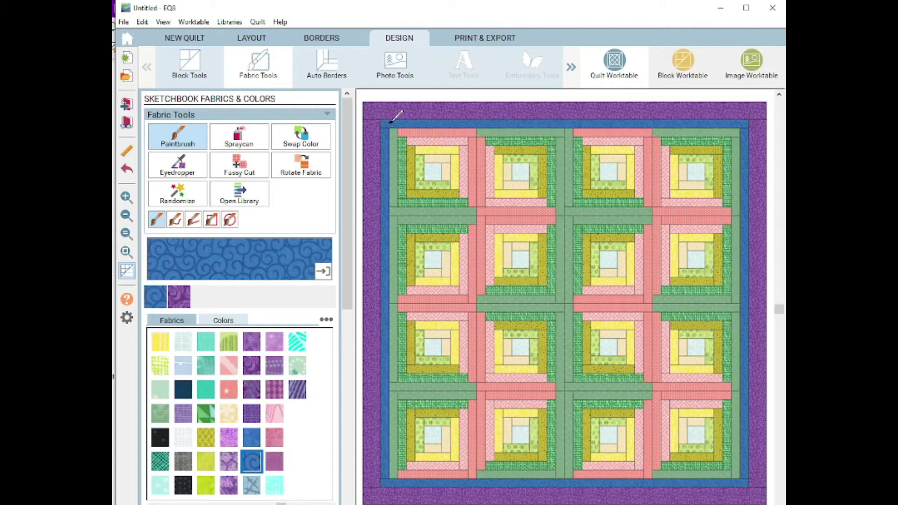
alt+click(405, 155)
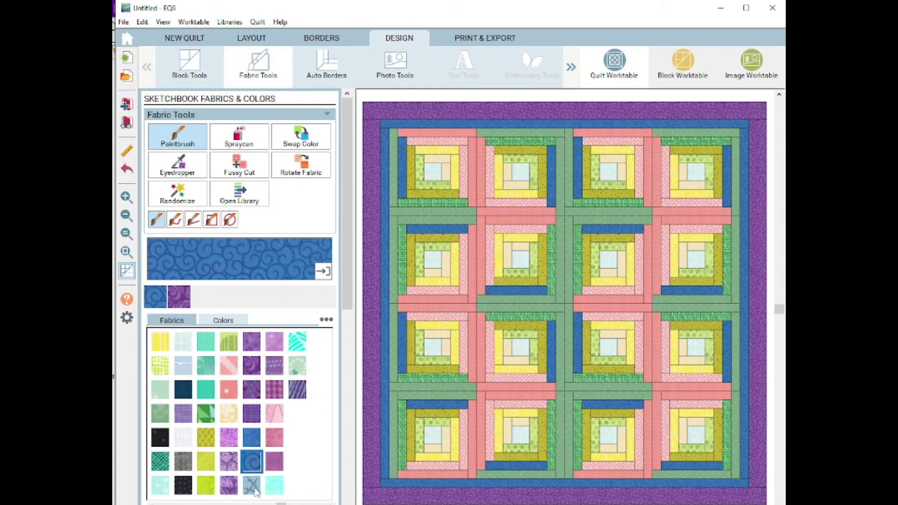
Paint block centre squares aqua and alternating centres teal, then undo all the recolouring.
click(275, 489)
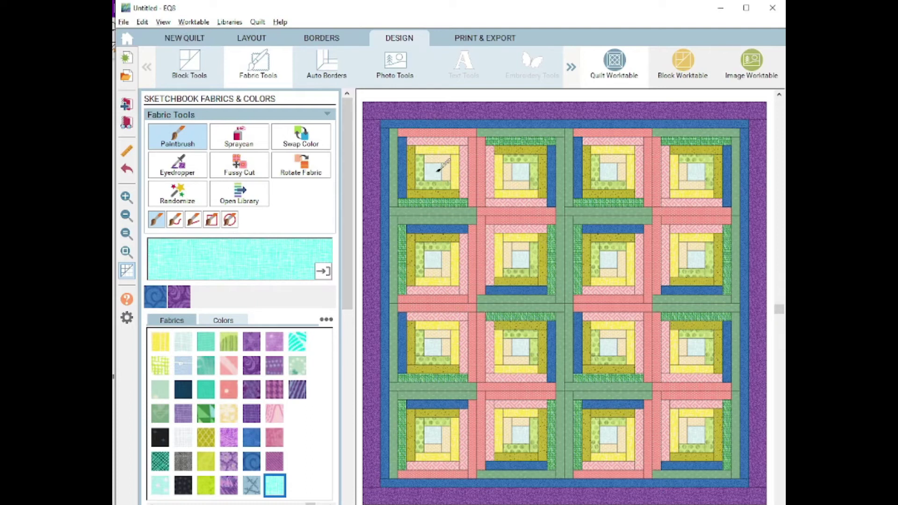
ctrl+click(436, 170)
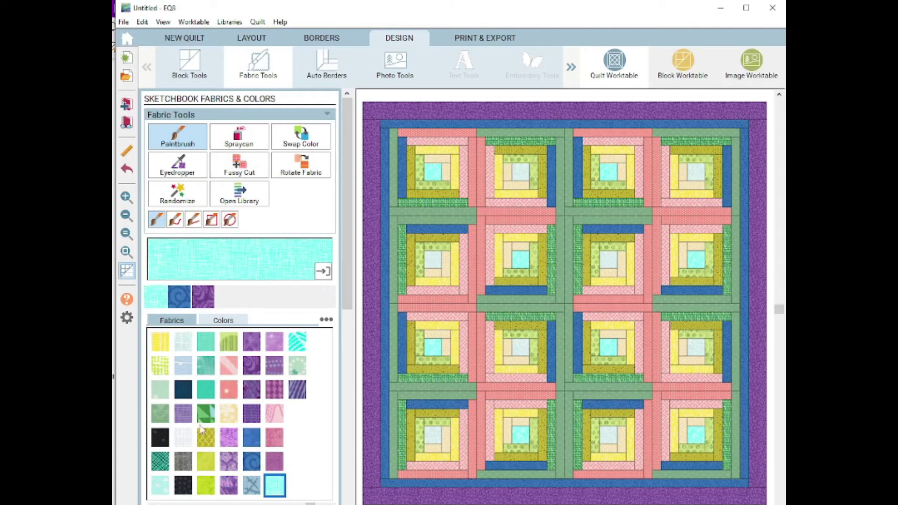
click(161, 462)
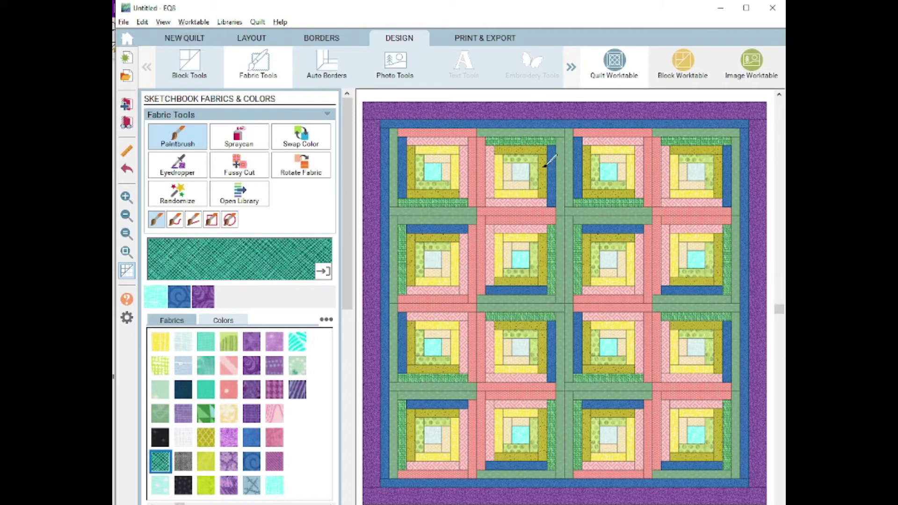
alt+click(523, 172)
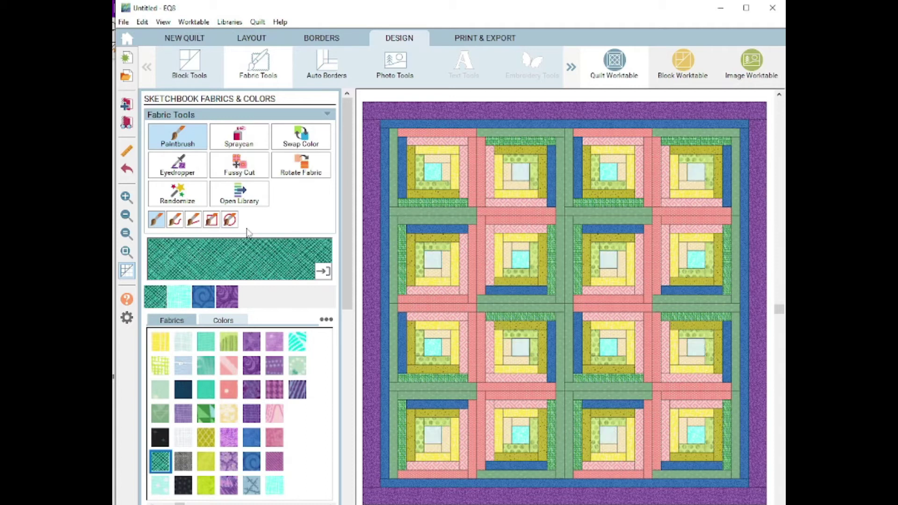
key(ctrl+z)
key(ctrl+z)
key(ctrl+z)
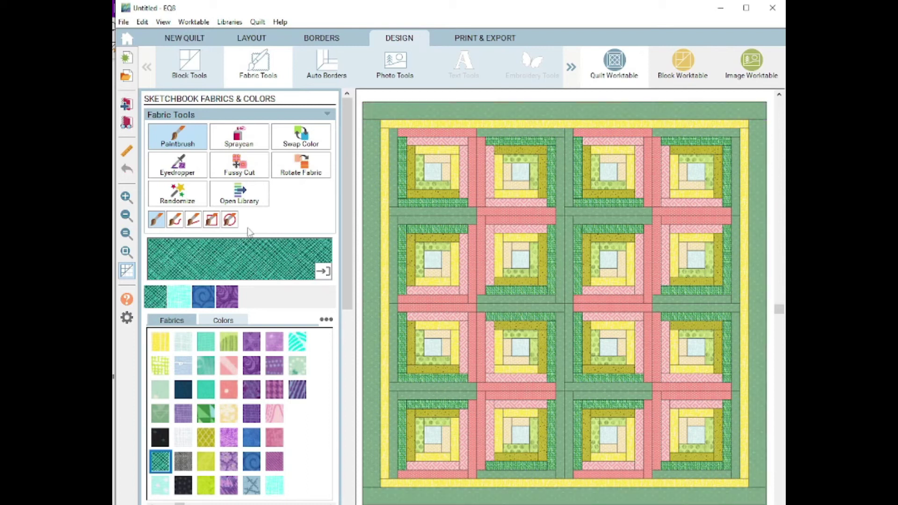
click(175, 220)
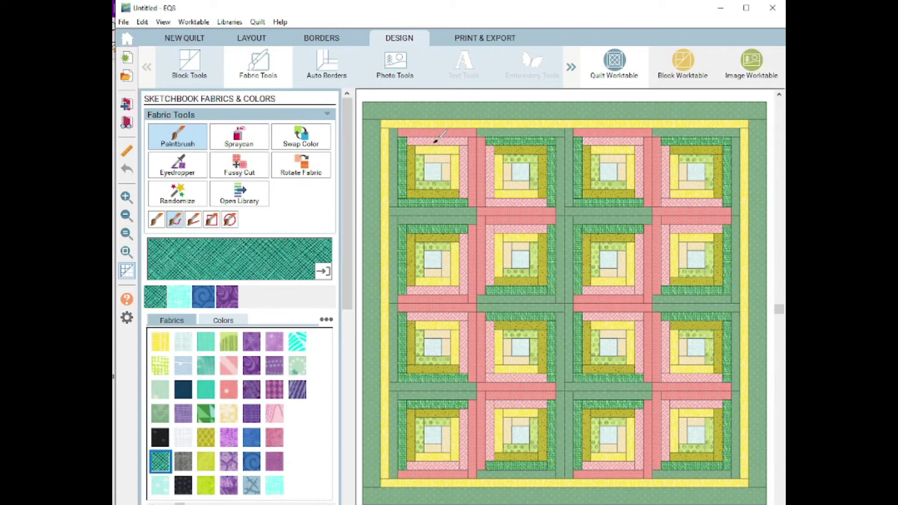
mouse_move(434, 141)
mouse_down()
mouse_move(479, 180)
mouse_move(504, 217)
mouse_move(444, 303)
mouse_move(472, 333)
mouse_move(481, 371)
mouse_move(505, 389)
mouse_move(458, 469)
mouse_move(424, 464)
mouse_up()
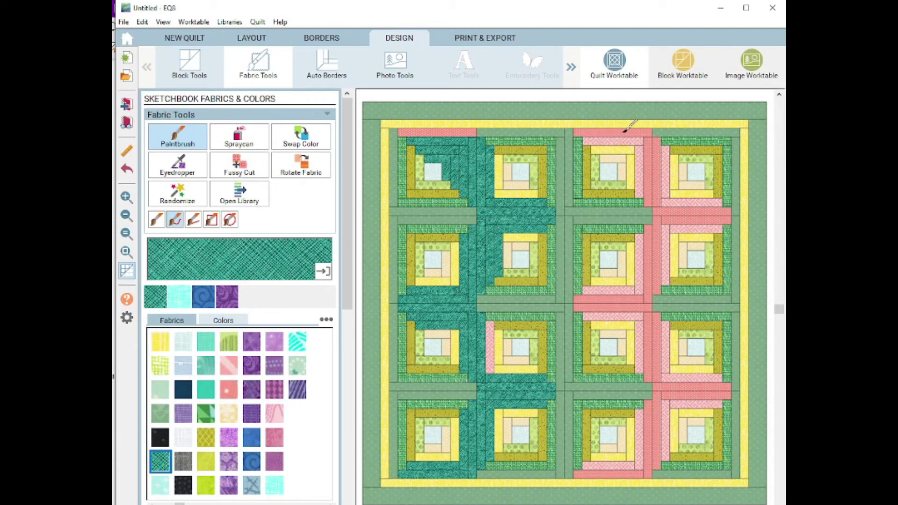
mouse_move(628, 133)
mouse_down()
mouse_move(674, 204)
mouse_move(624, 295)
mouse_move(623, 319)
mouse_move(671, 394)
mouse_move(622, 472)
mouse_up()
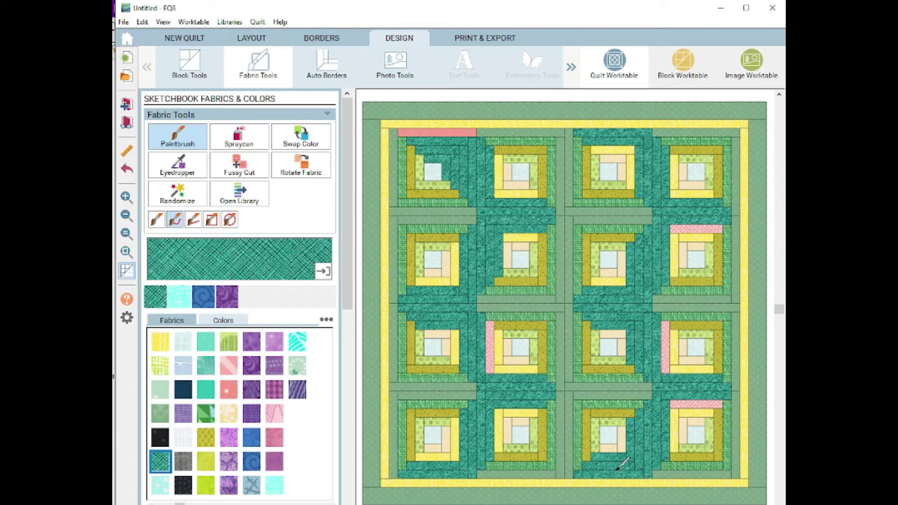
key(ctrl+z)
key(ctrl+z)
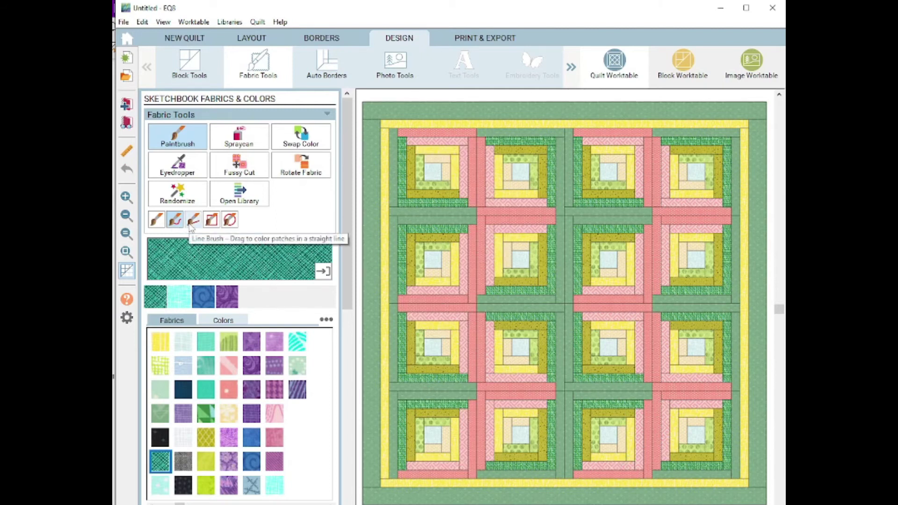
click(194, 222)
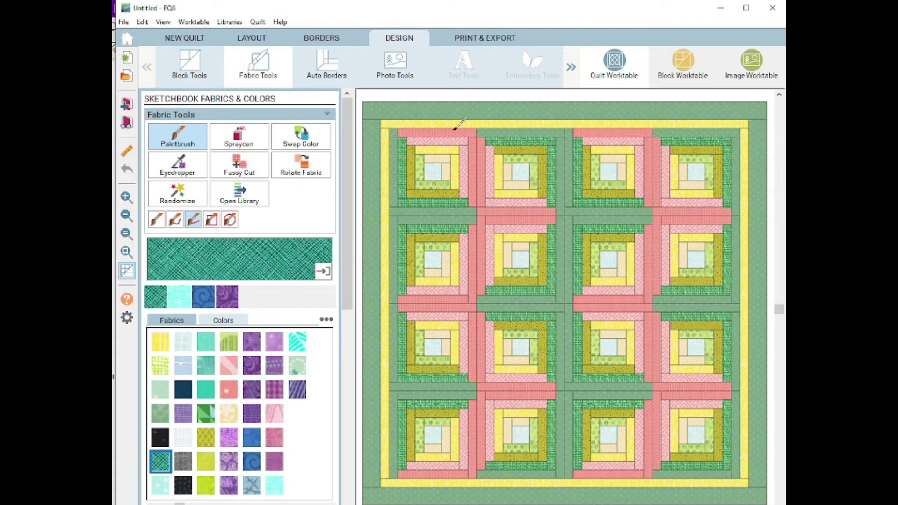
mouse_move(456, 133)
mouse_down()
mouse_move(505, 253)
mouse_move(600, 226)
mouse_move(580, 254)
mouse_move(401, 359)
mouse_move(652, 301)
mouse_move(644, 368)
mouse_move(580, 382)
mouse_move(511, 215)
mouse_move(482, 190)
mouse_move(693, 488)
mouse_move(666, 472)
mouse_up()
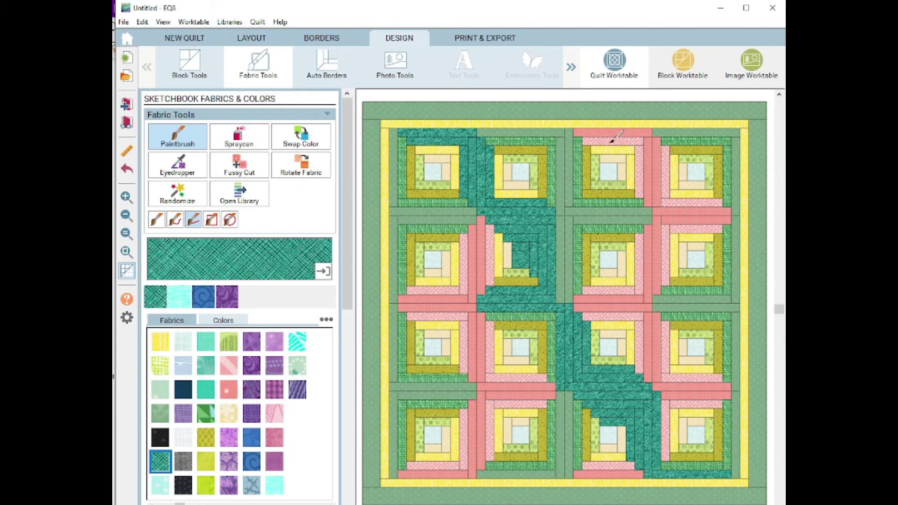
drag(610, 307, 614, 360)
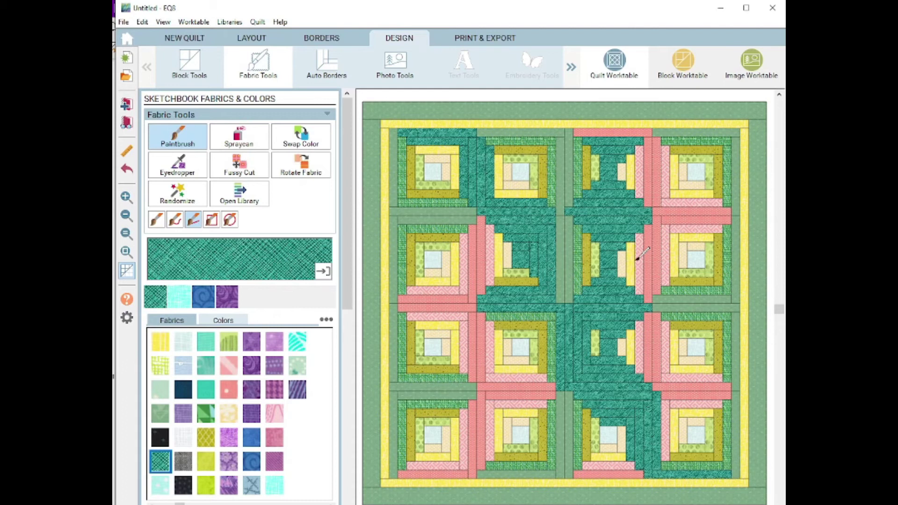
key(ctrl+z)
key(ctrl+z)
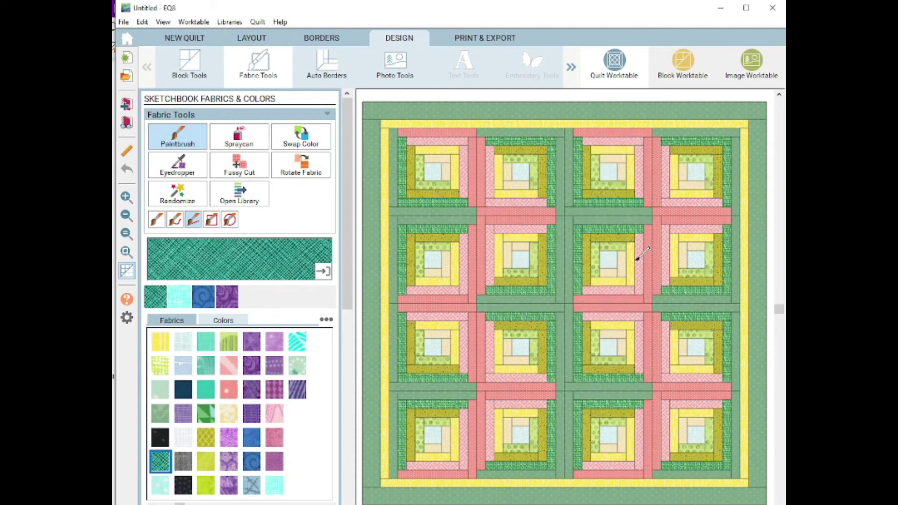
click(213, 223)
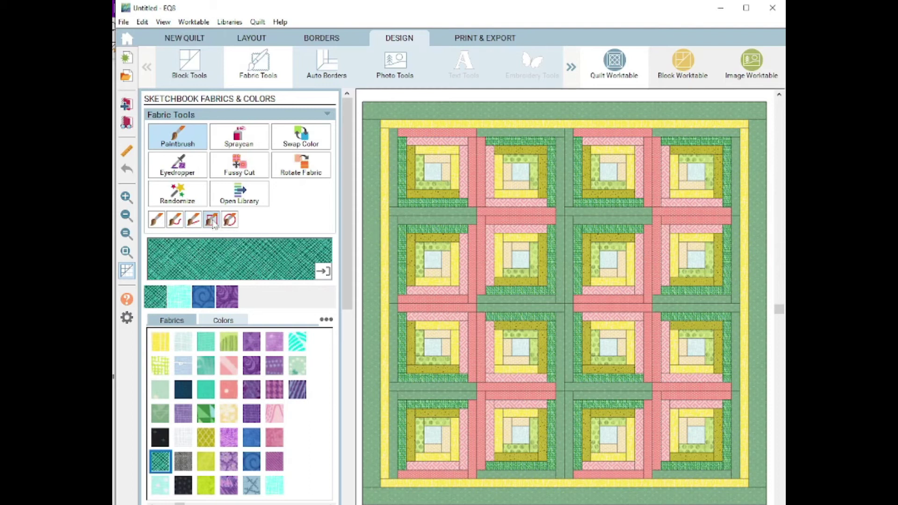
click(475, 209)
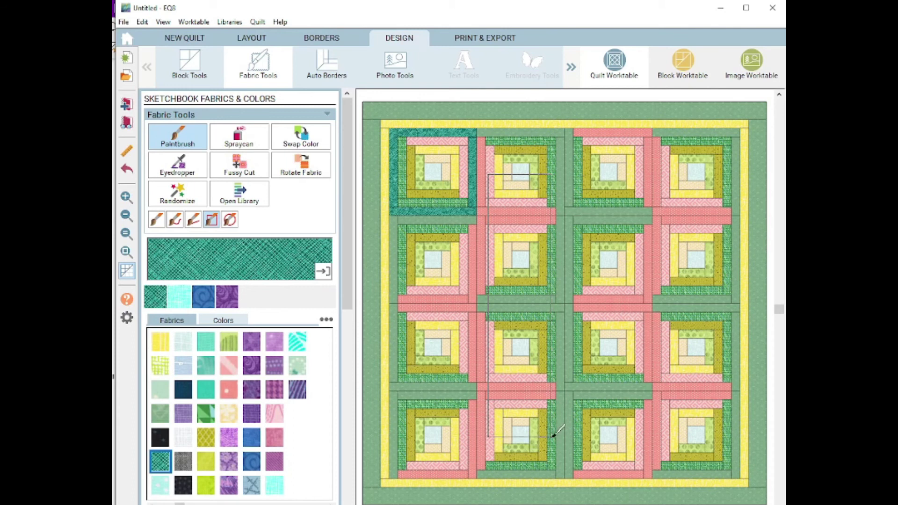
drag(554, 434, 554, 434)
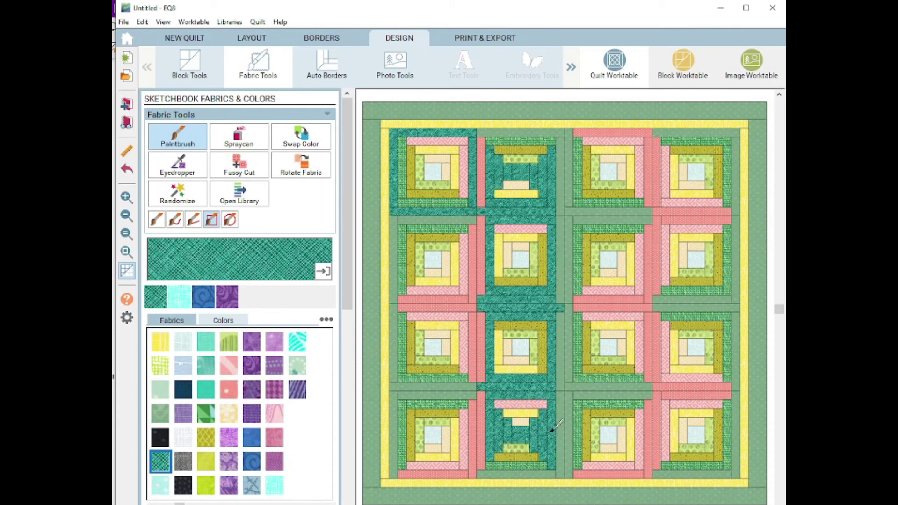
key(ctrl+z)
key(ctrl+z)
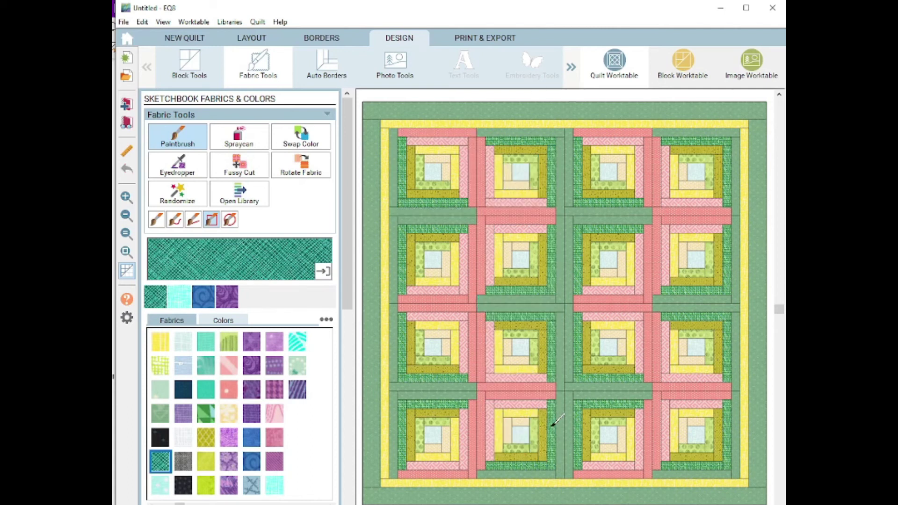
Sweep the Oval Brush across the top-left block to paint its outer strips teal.
click(229, 223)
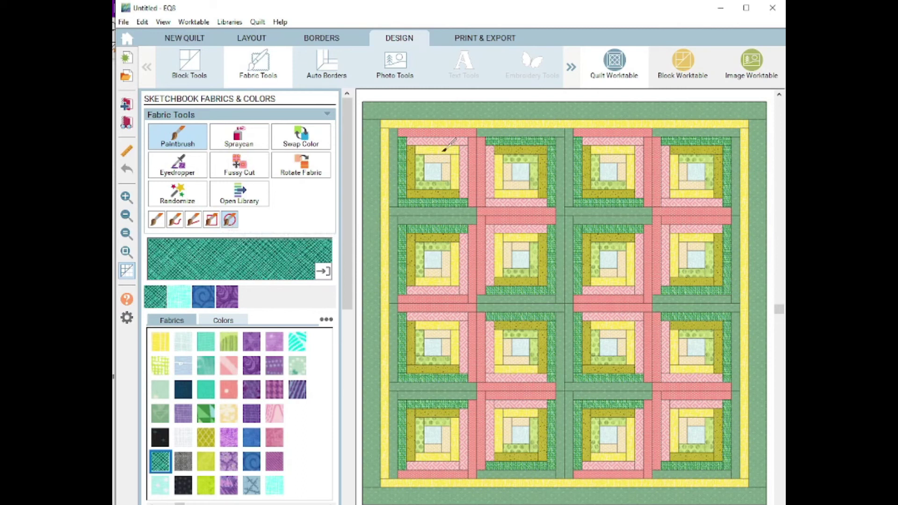
drag(405, 139, 466, 203)
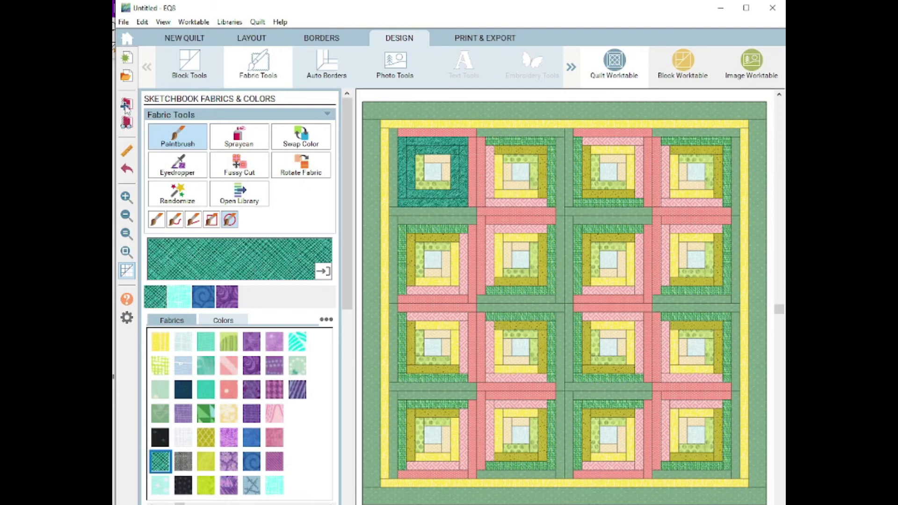
Zoom into one block, paint its centre and six strips teal individually, then undo.
click(126, 198)
drag(571, 231, 670, 322)
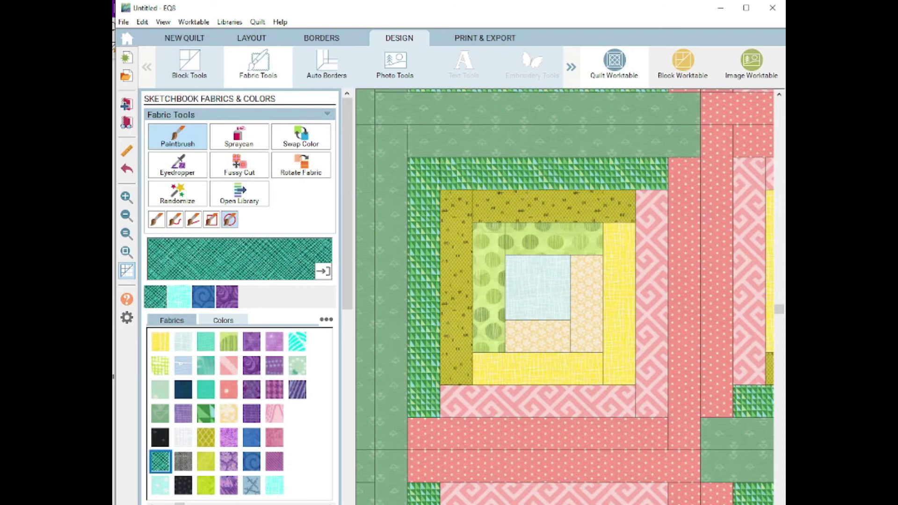
click(157, 220)
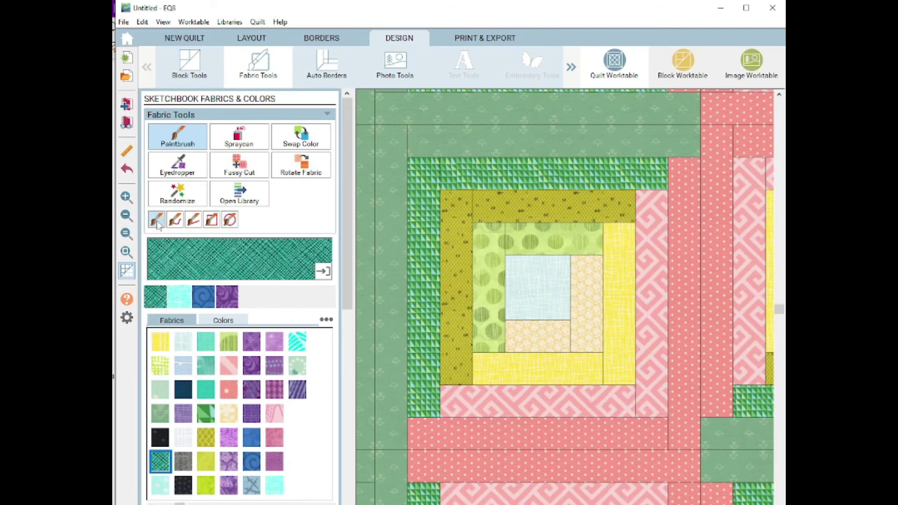
click(547, 283)
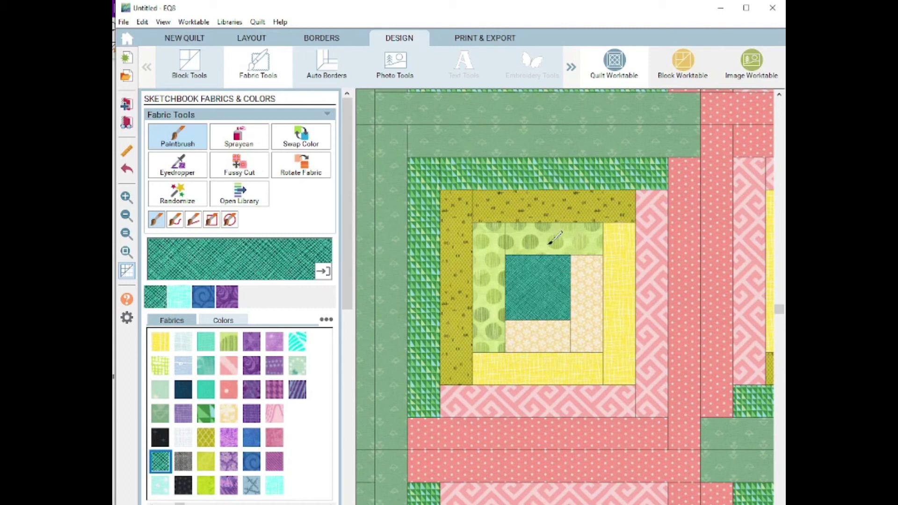
click(547, 243)
click(554, 206)
click(557, 169)
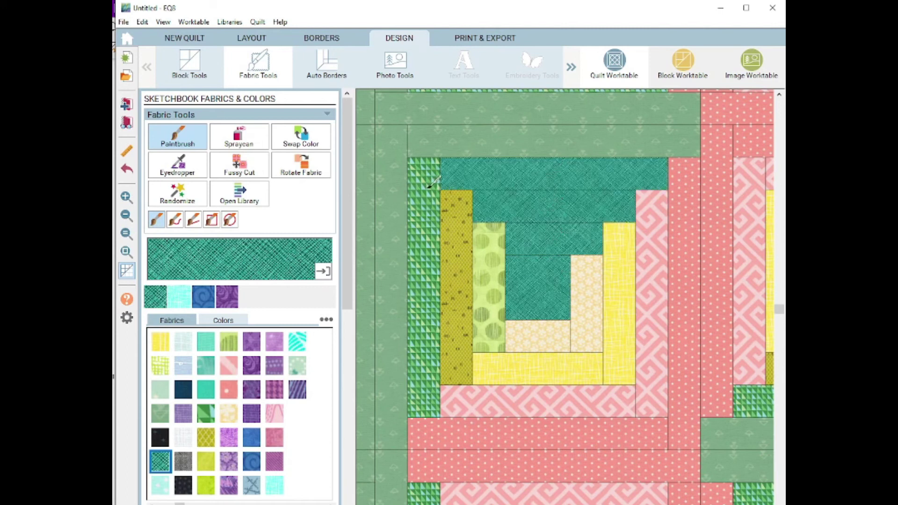
click(428, 187)
click(464, 230)
click(489, 241)
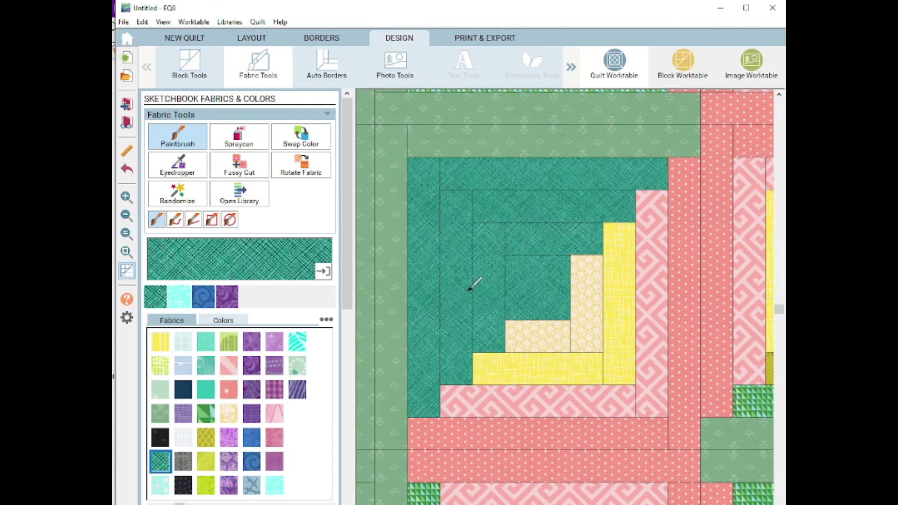
key(ctrl+z)
key(ctrl+z)
key(ctrl+z)
key(ctrl+z)
key(ctrl+z)
key(ctrl+z)
key(ctrl+z)
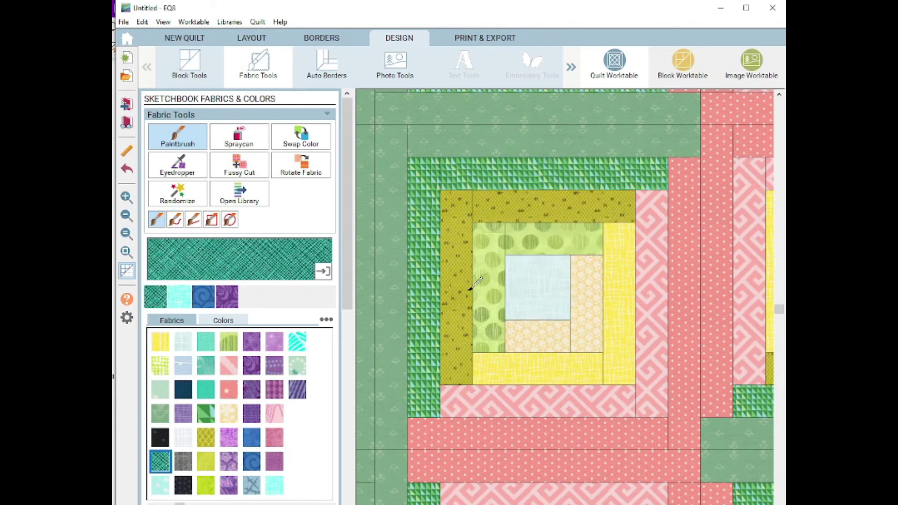
click(175, 220)
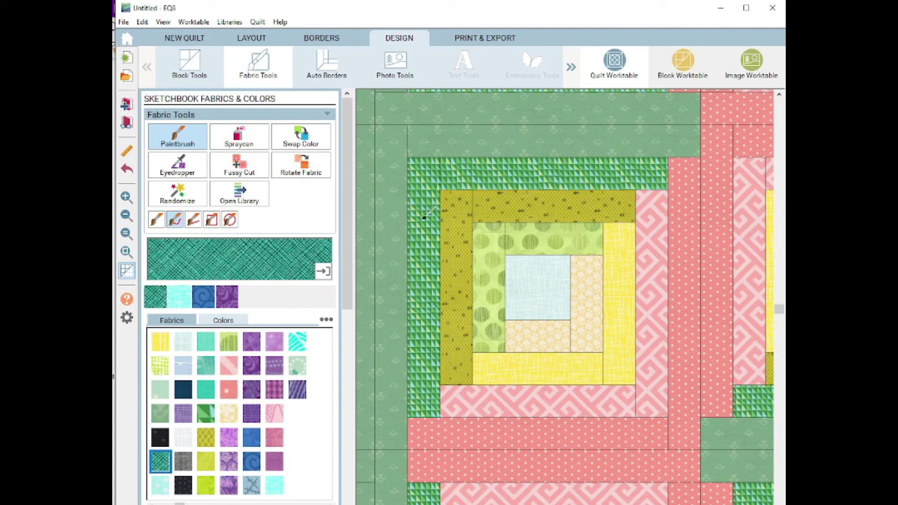
mouse_move(427, 216)
mouse_down()
mouse_move(499, 169)
mouse_move(552, 170)
mouse_move(569, 194)
mouse_move(572, 223)
mouse_move(556, 317)
mouse_move(572, 385)
mouse_move(689, 359)
mouse_up()
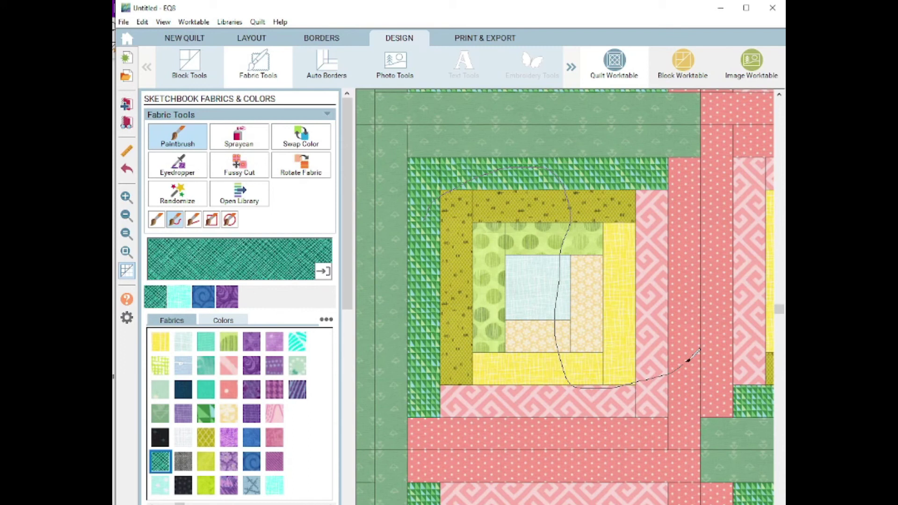
drag(689, 360, 687, 359)
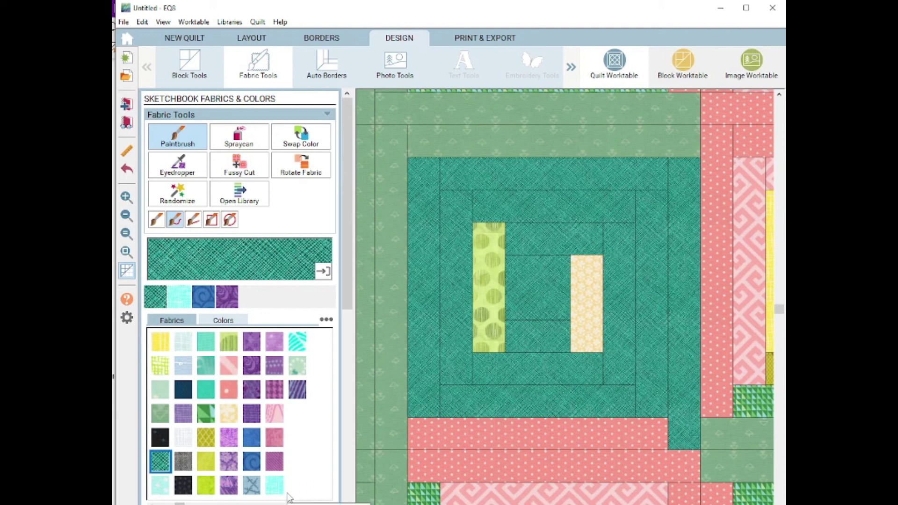
key(ctrl+z)
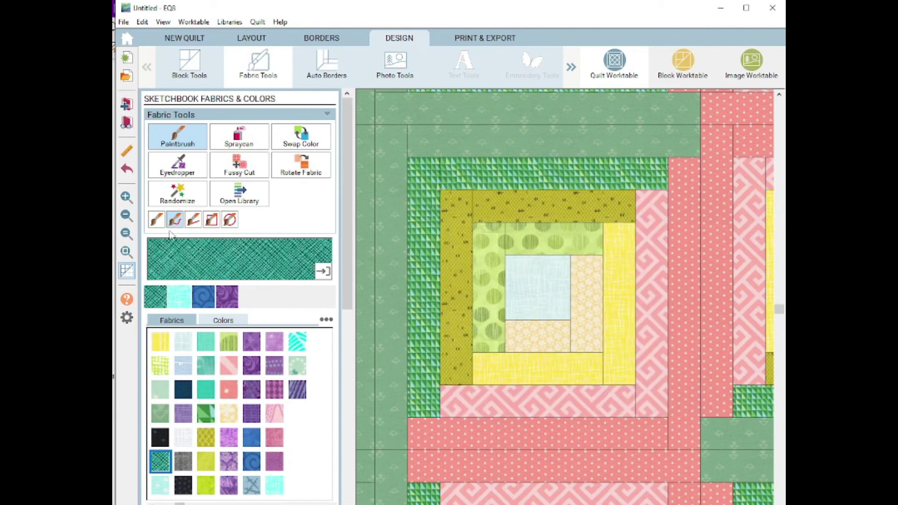
click(193, 220)
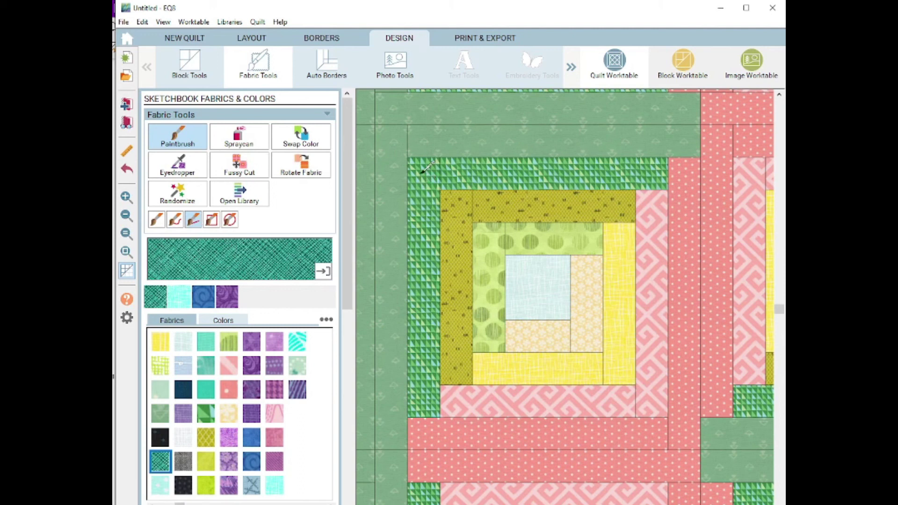
drag(438, 213, 524, 377)
drag(524, 376, 523, 377)
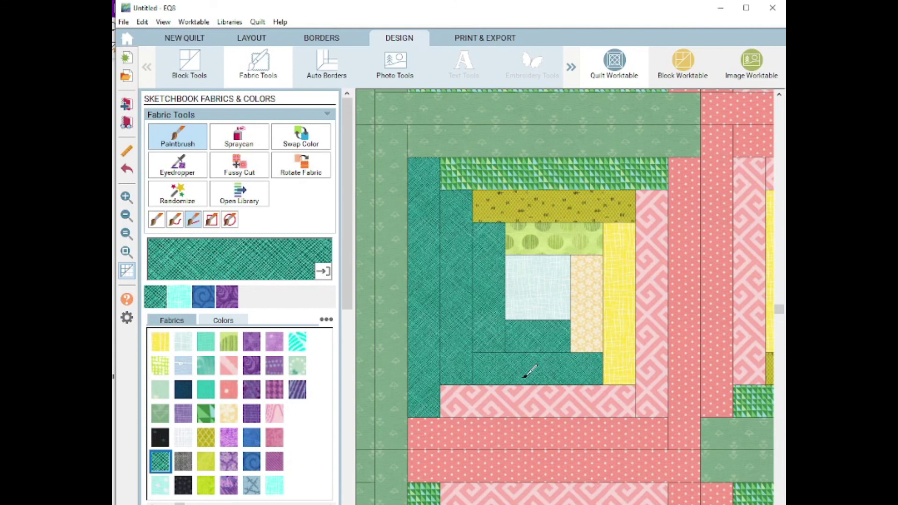
Undo the line and rectangle fills, then oval-sweep the central block's upper-left strips teal.
key(ctrl+z)
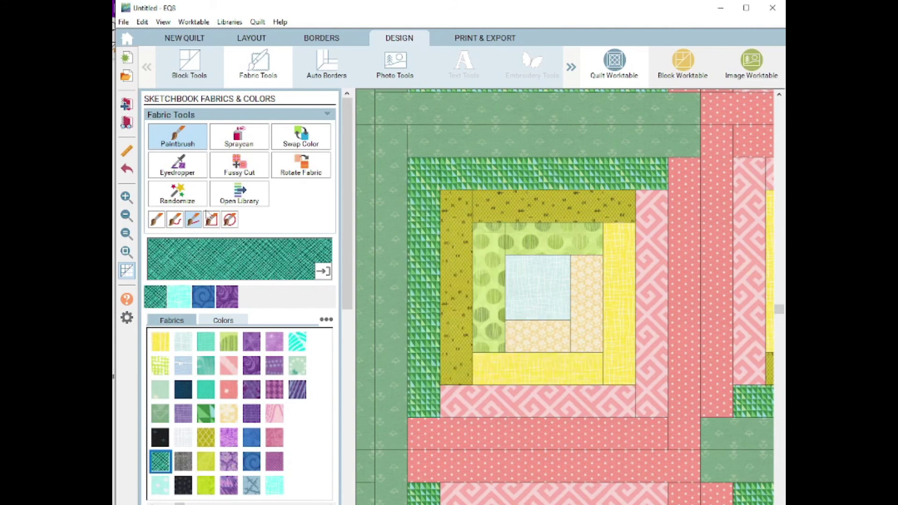
click(212, 220)
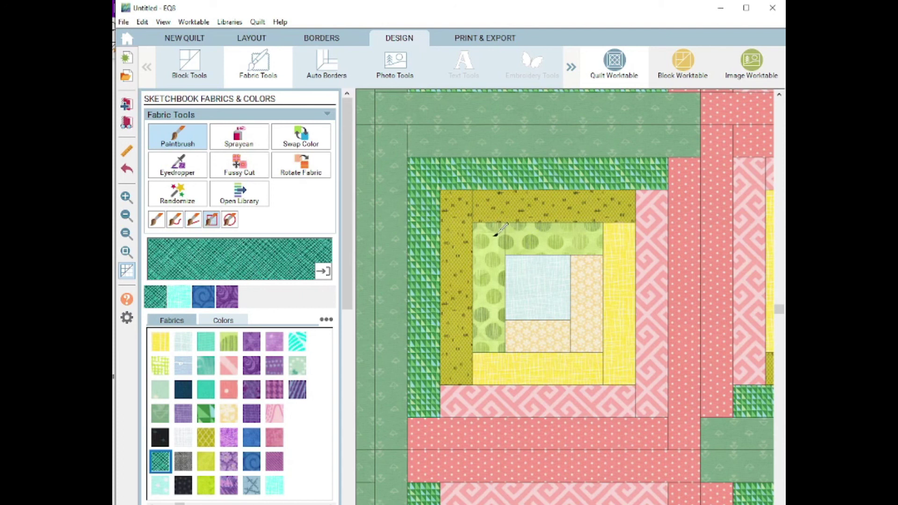
mouse_move(493, 237)
mouse_down()
mouse_move(555, 337)
mouse_move(588, 335)
mouse_up()
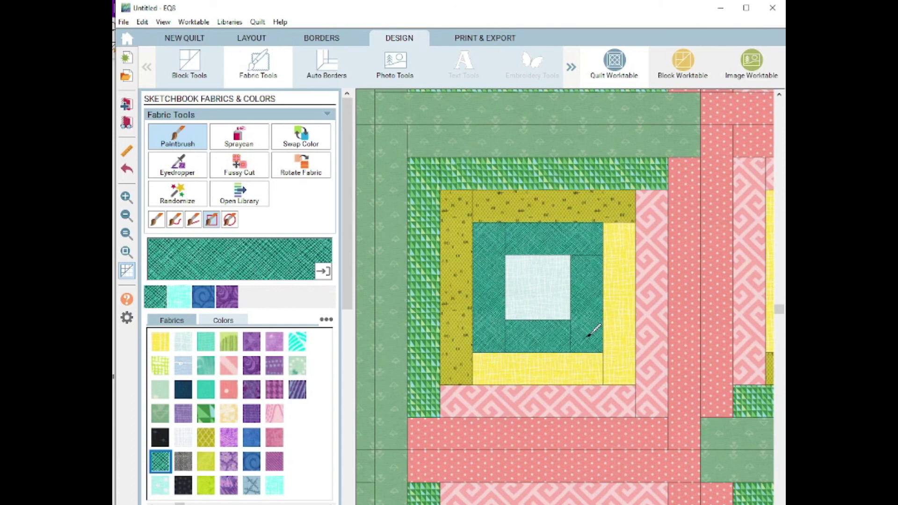
key(ctrl+z)
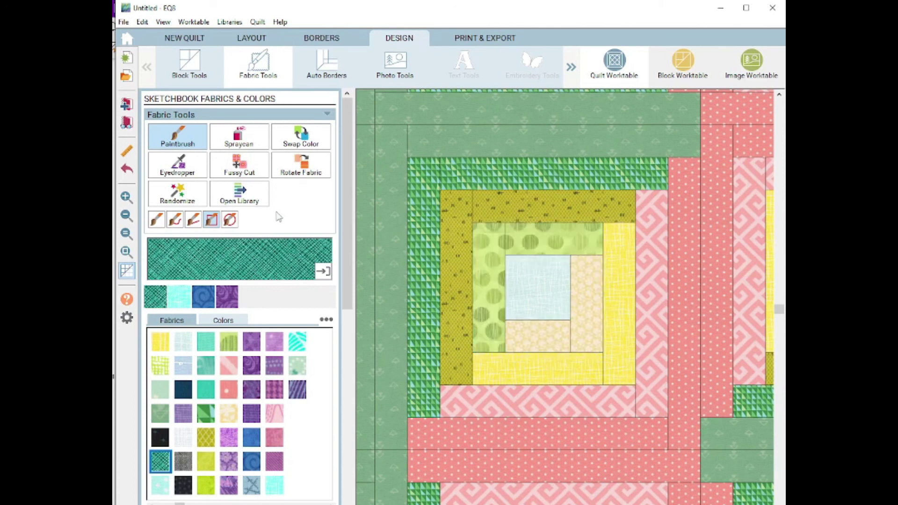
click(230, 220)
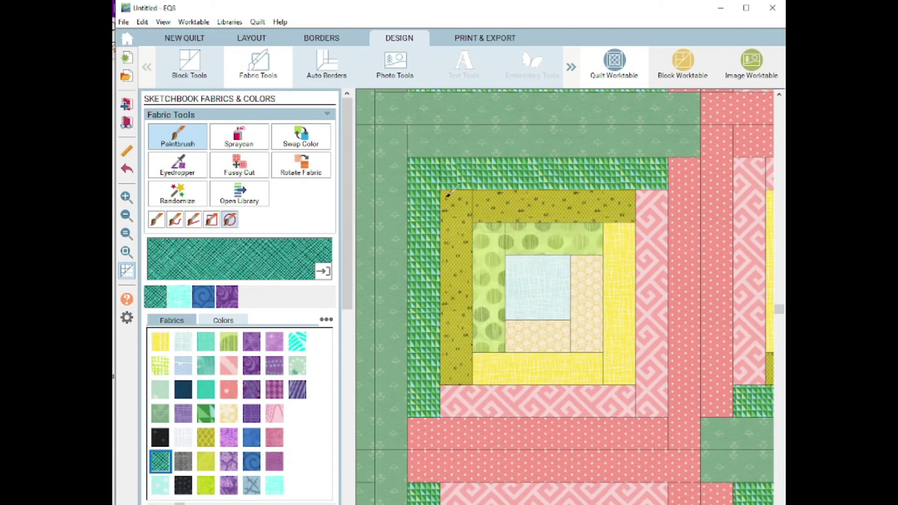
drag(545, 277, 555, 299)
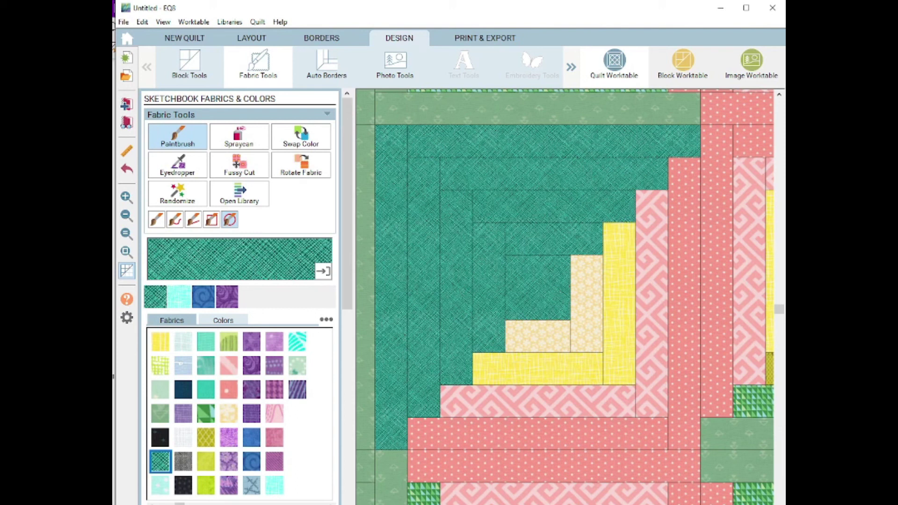
Fit the whole quilt in view and undo the teal on both blocks.
click(127, 252)
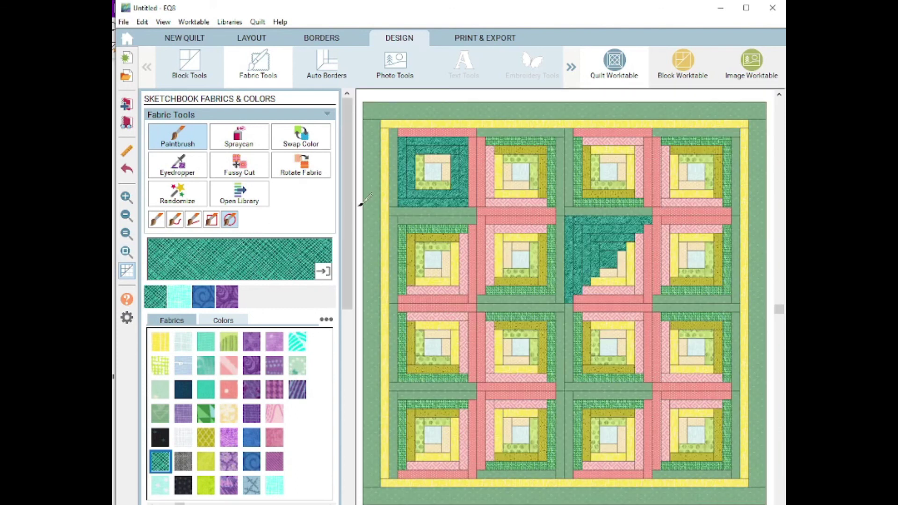
key(ctrl+z)
key(ctrl+z)
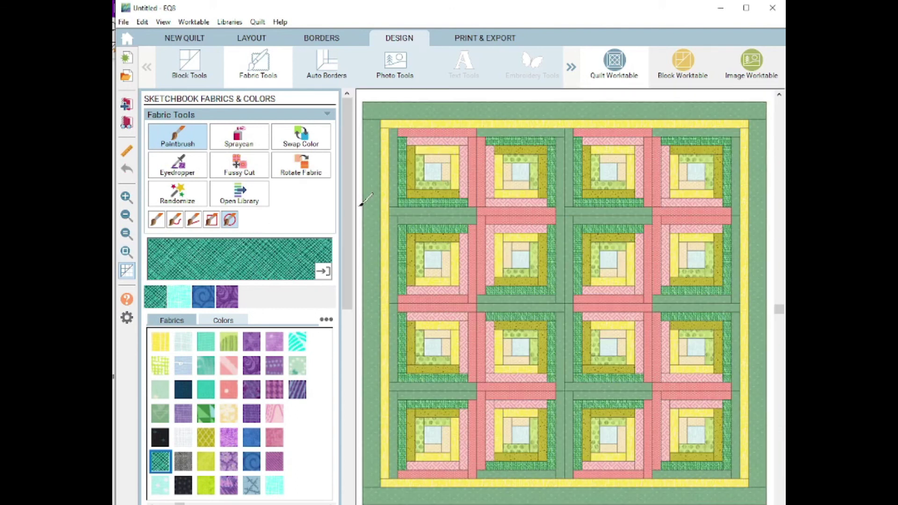